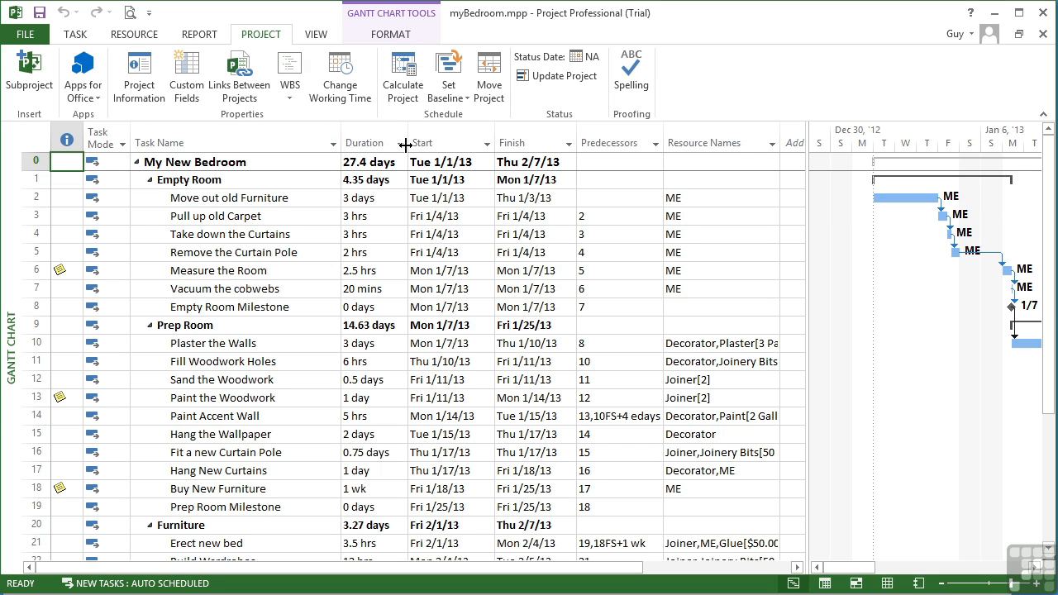
Create a new base calendar named Part Timers as a copy of the Standard calendar
click(347, 97)
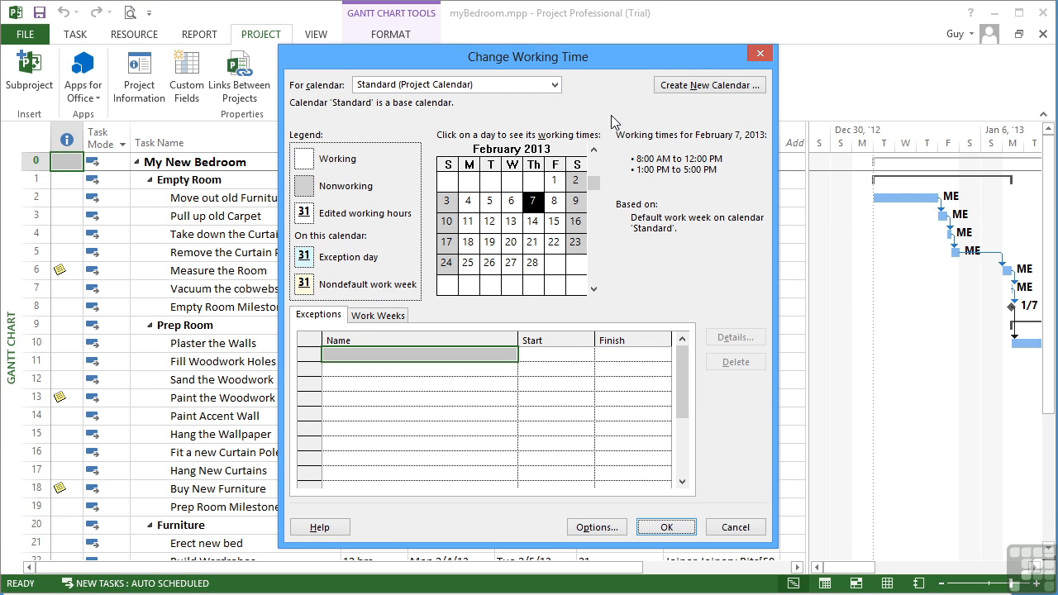
click(699, 87)
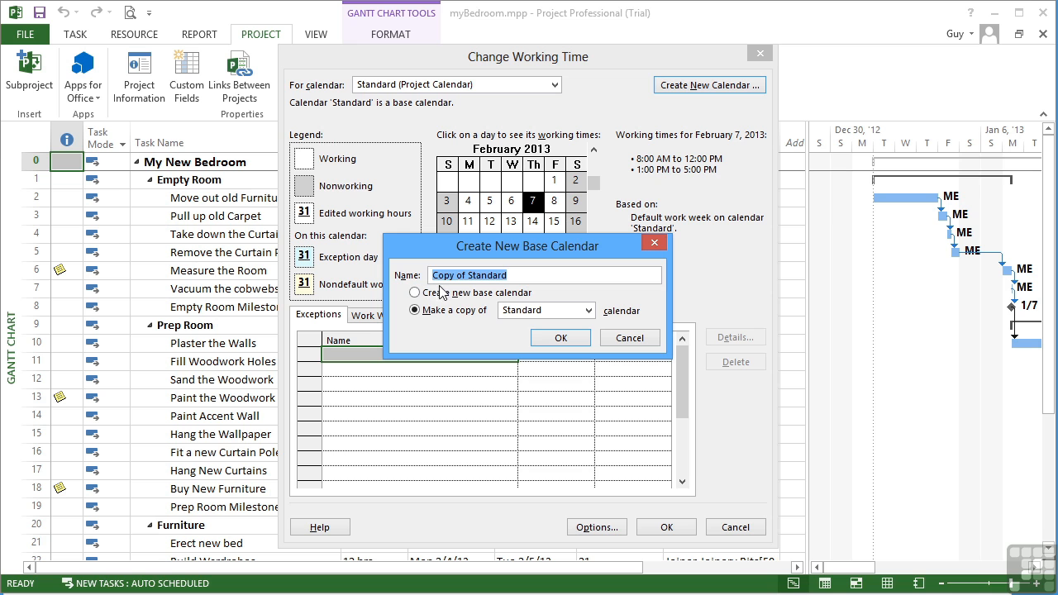
click(588, 311)
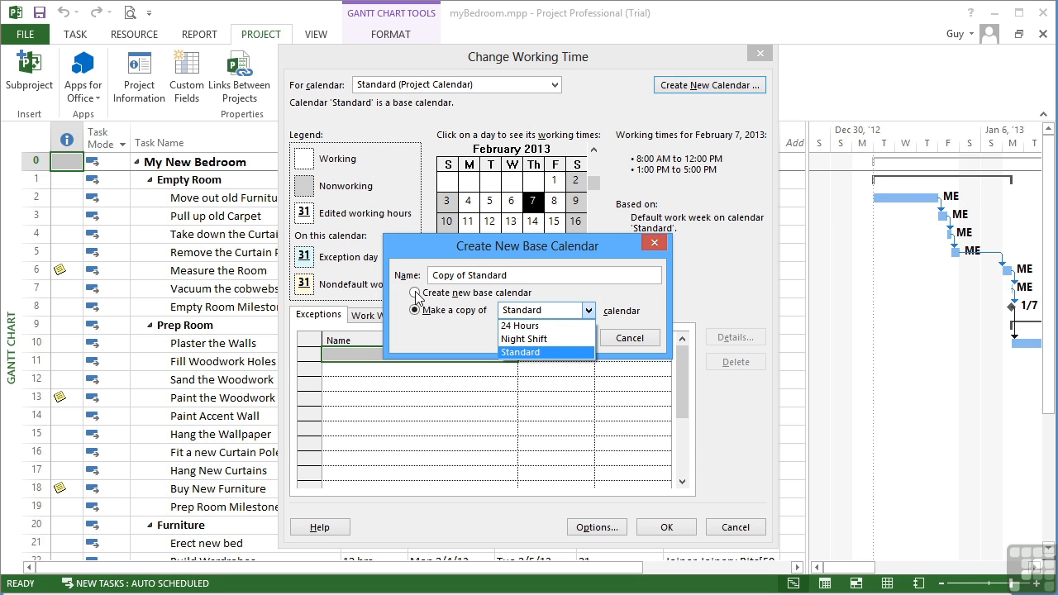
click(456, 316)
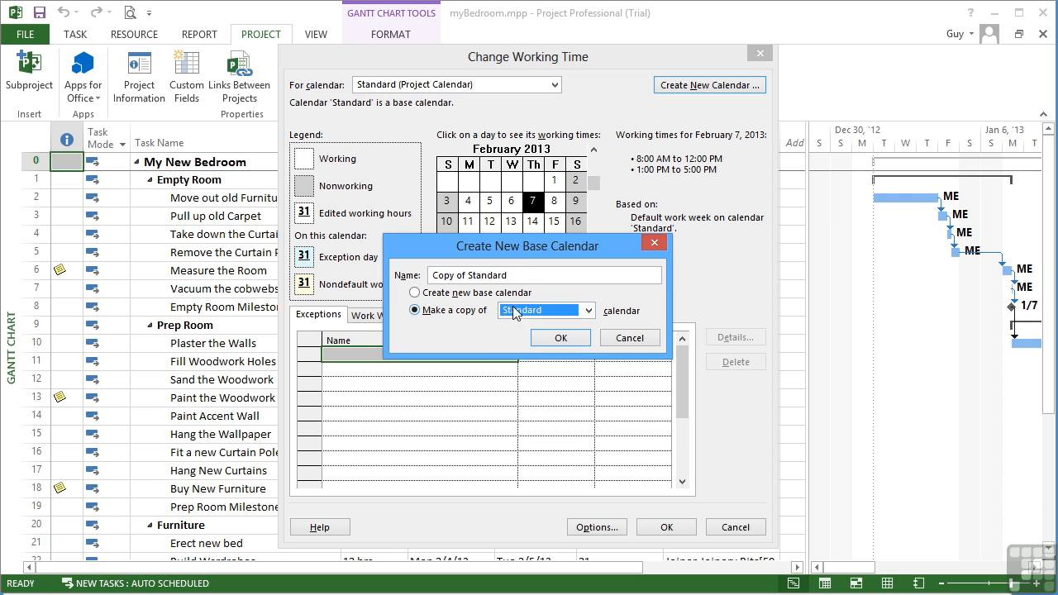
click(524, 275)
key(BackSpace)
key(BackSpace)
key(BackSpace)
key(BackSpace)
key(BackSpace)
key(BackSpace)
key(BackSpace)
key(BackSpace)
key(BackSpace)
key(BackSpace)
key(BackSpace)
key(BackSpace)
key(BackSpace)
key(BackSpace)
key(BackSpace)
key(BackSpace)
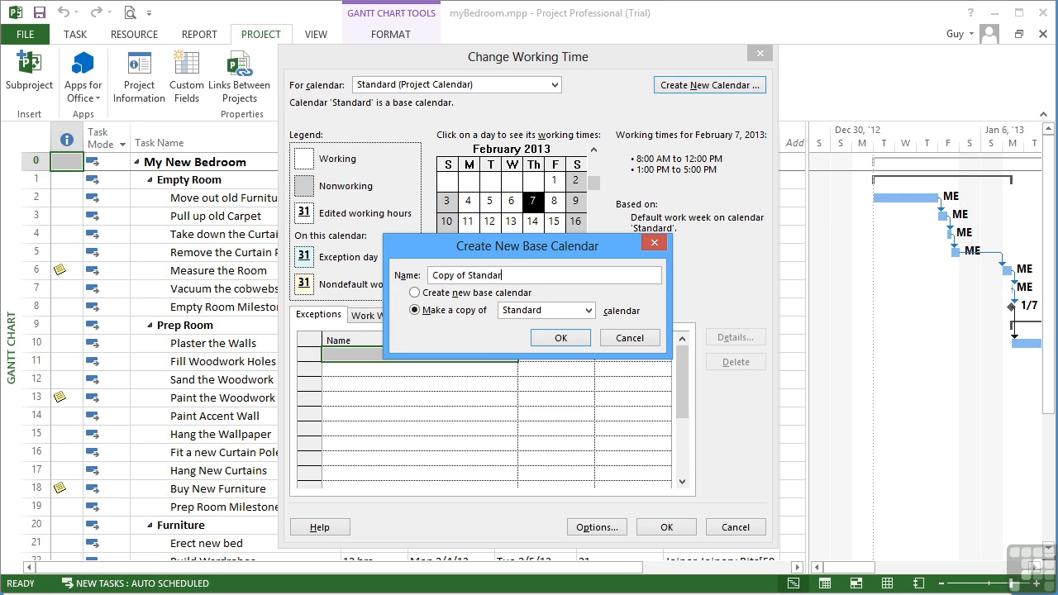
text(Part Timers)
click(573, 339)
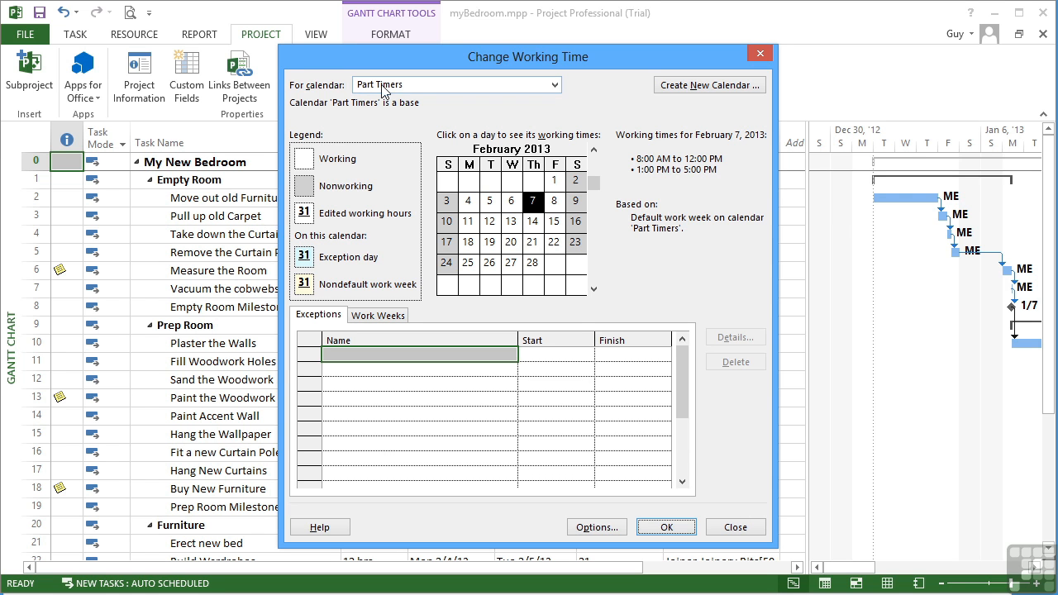
Set Monday through Friday in the Part Timers calendar's default work week to use specific working times
click(384, 317)
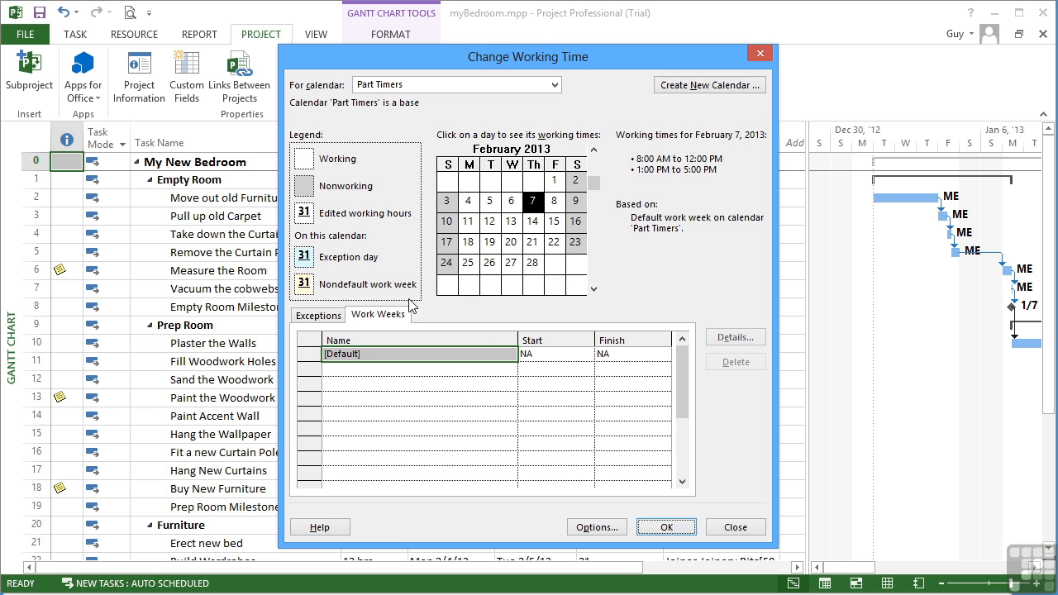
click(417, 356)
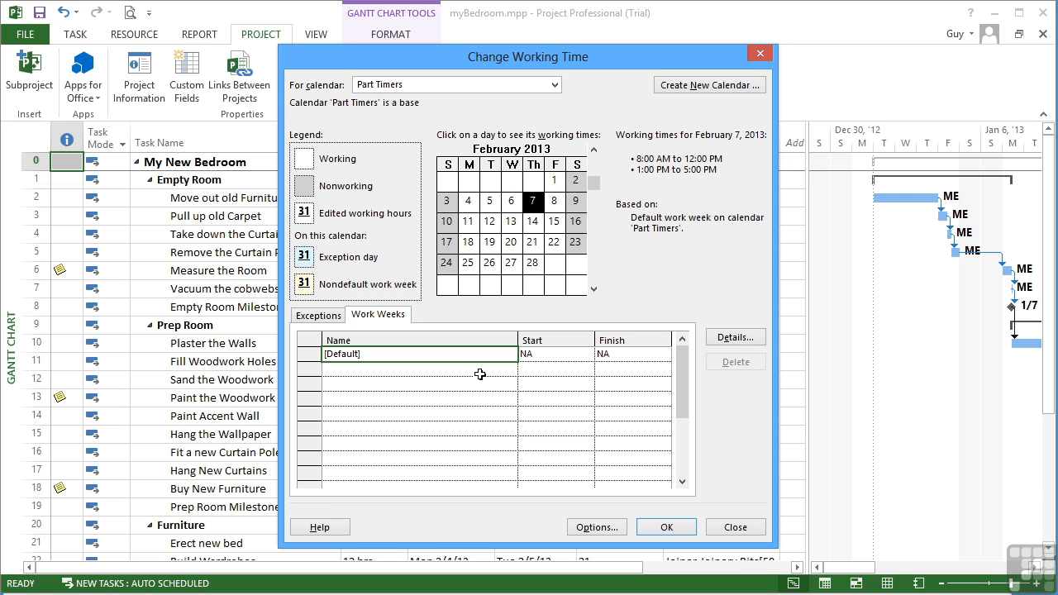
click(732, 339)
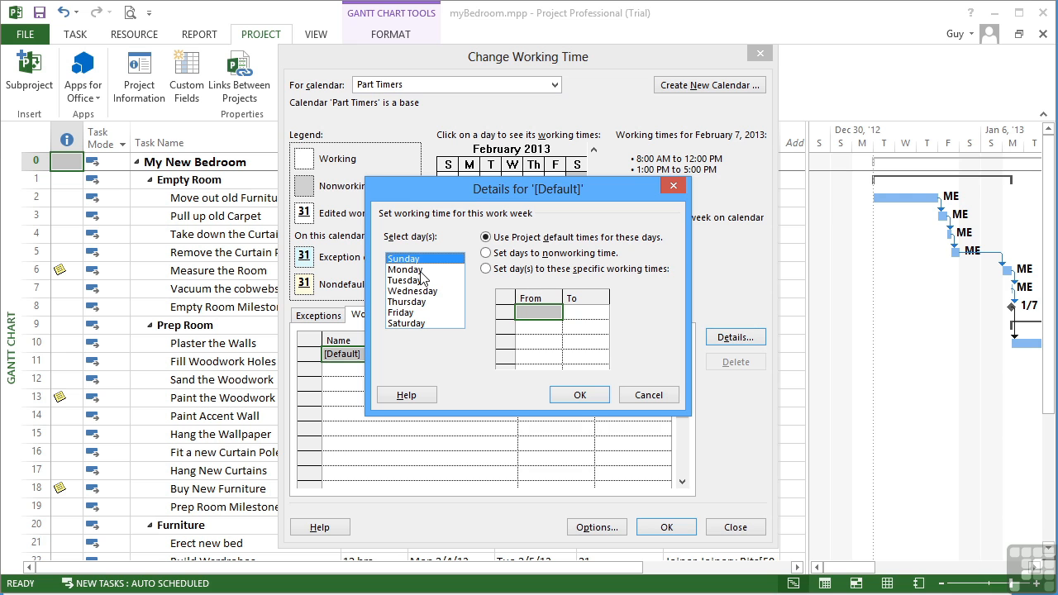
click(421, 269)
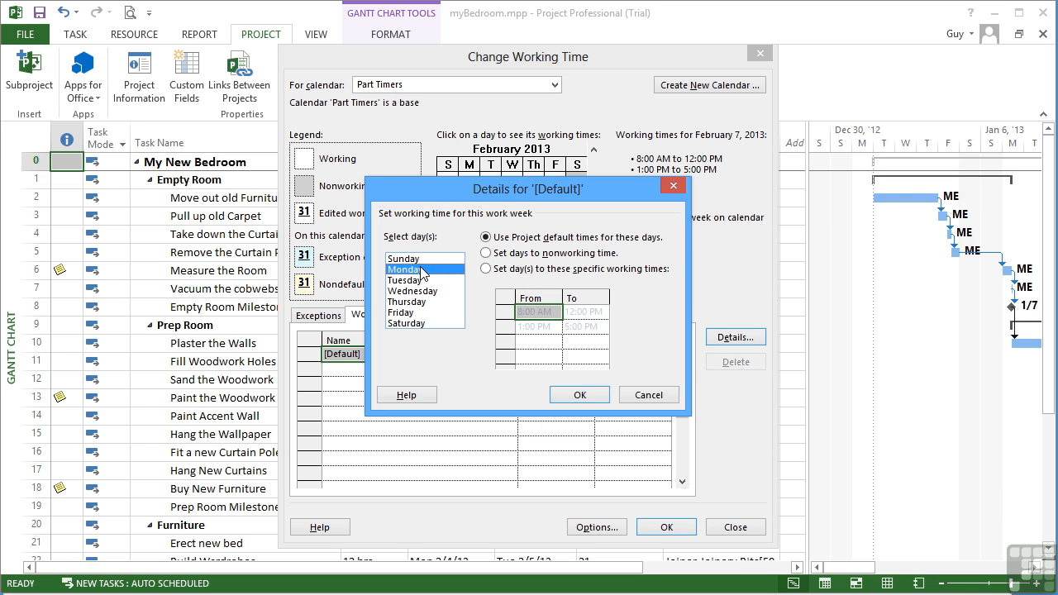
shift+click(416, 313)
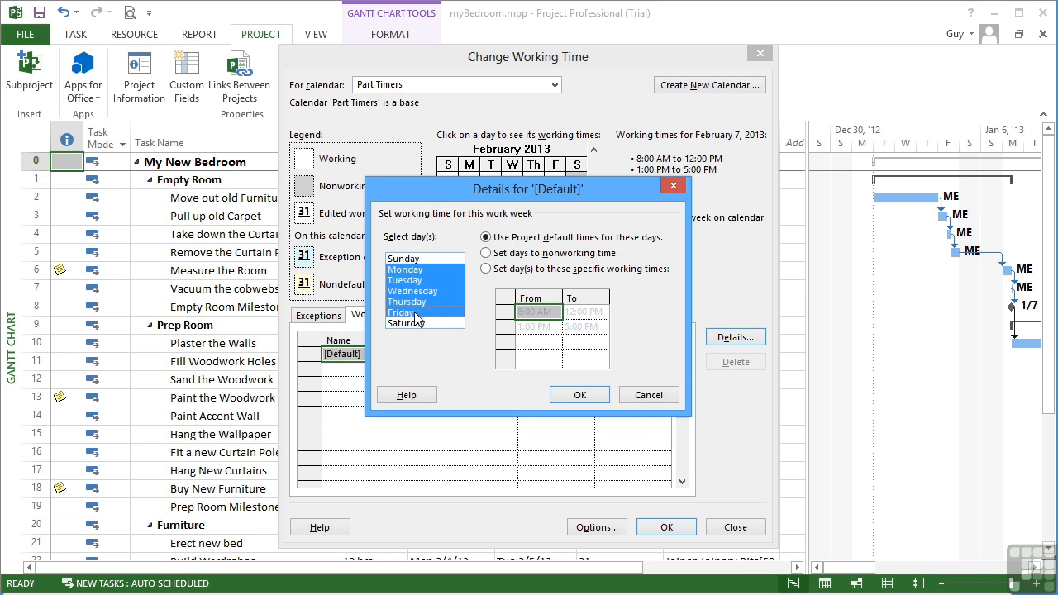
click(492, 269)
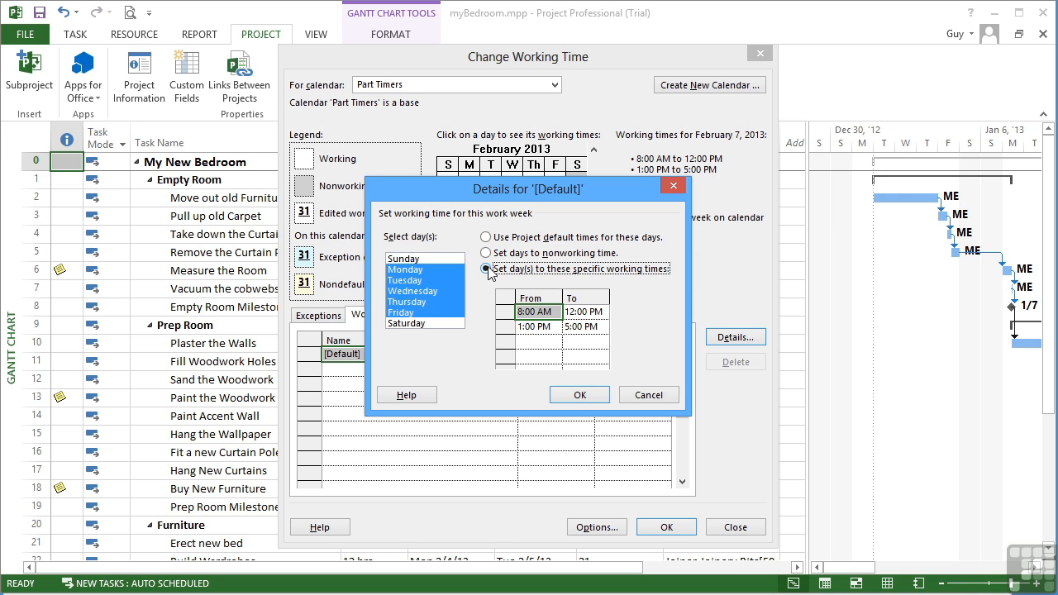
Set the first working period for these days to 9:30 AM to 2:30 PM
click(538, 312)
text(9)
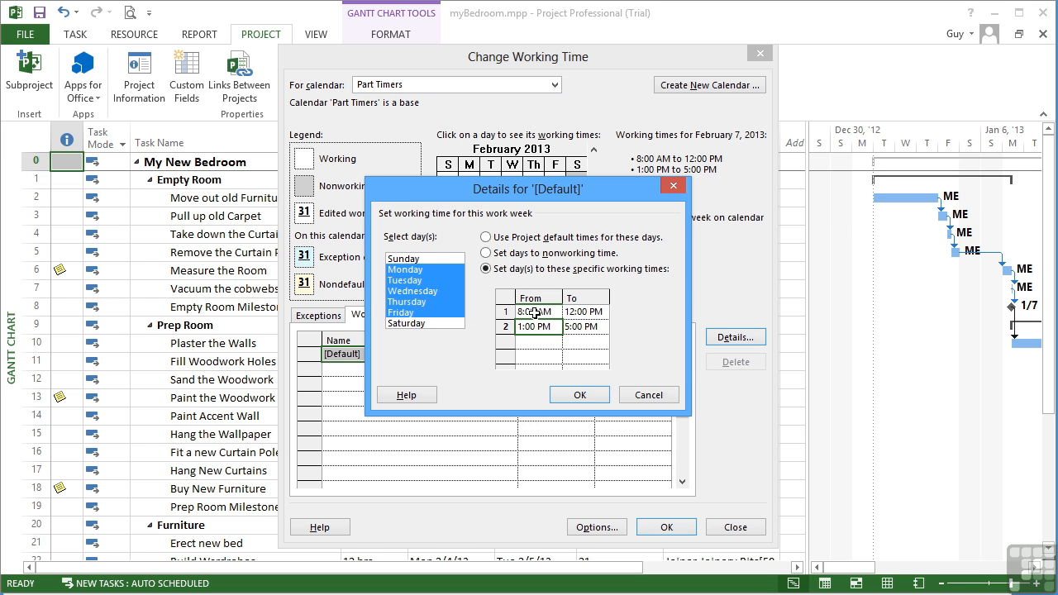
text(:)
text(30)
click(599, 311)
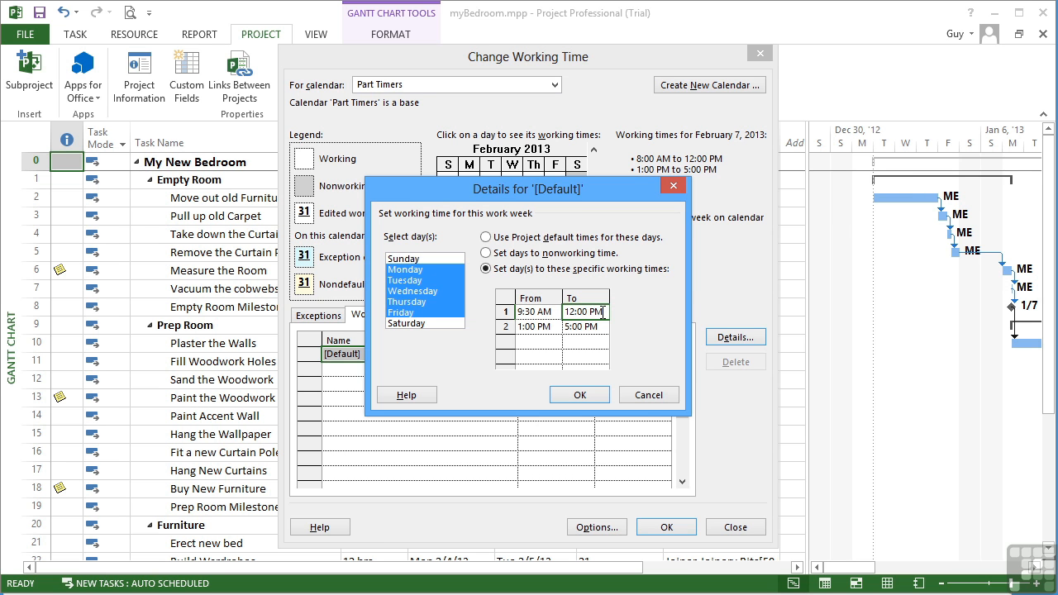
text(14:30)
Delete the 1:00 PM to 5:00 PM working period and accept the default work week details
click(506, 329)
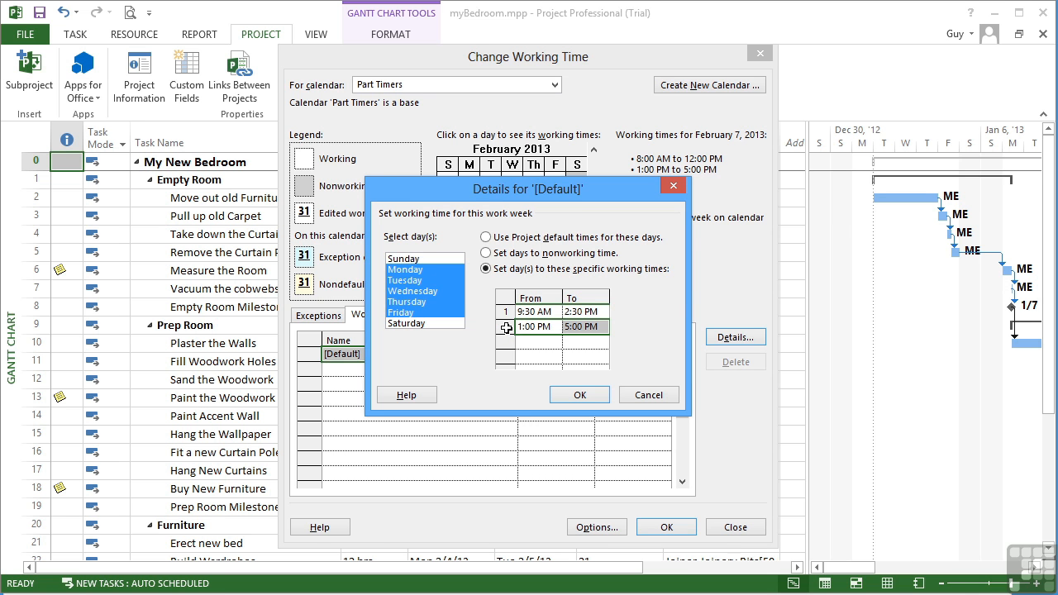
key(Delete)
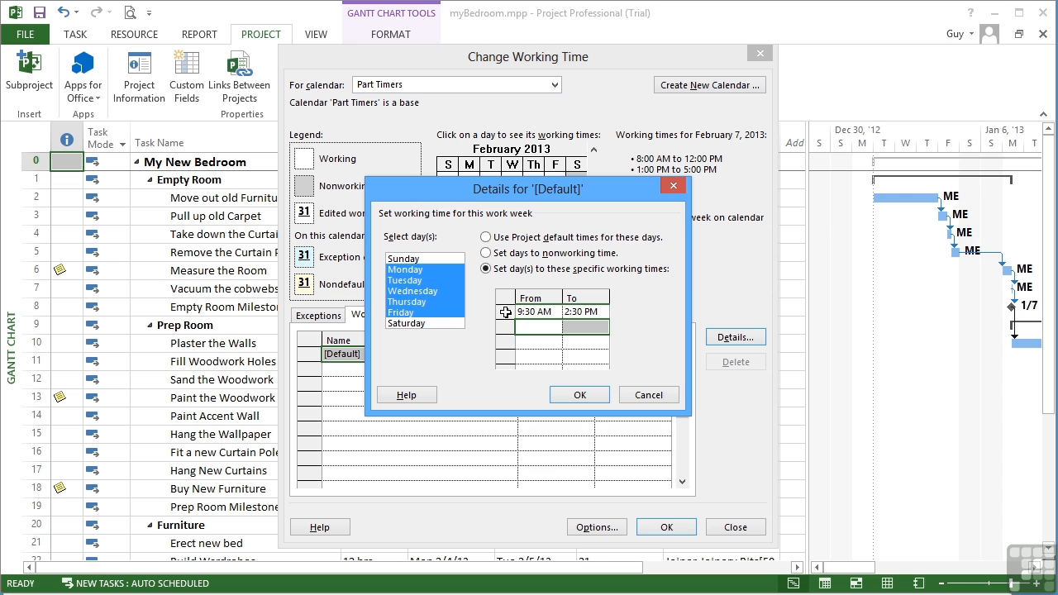
click(506, 313)
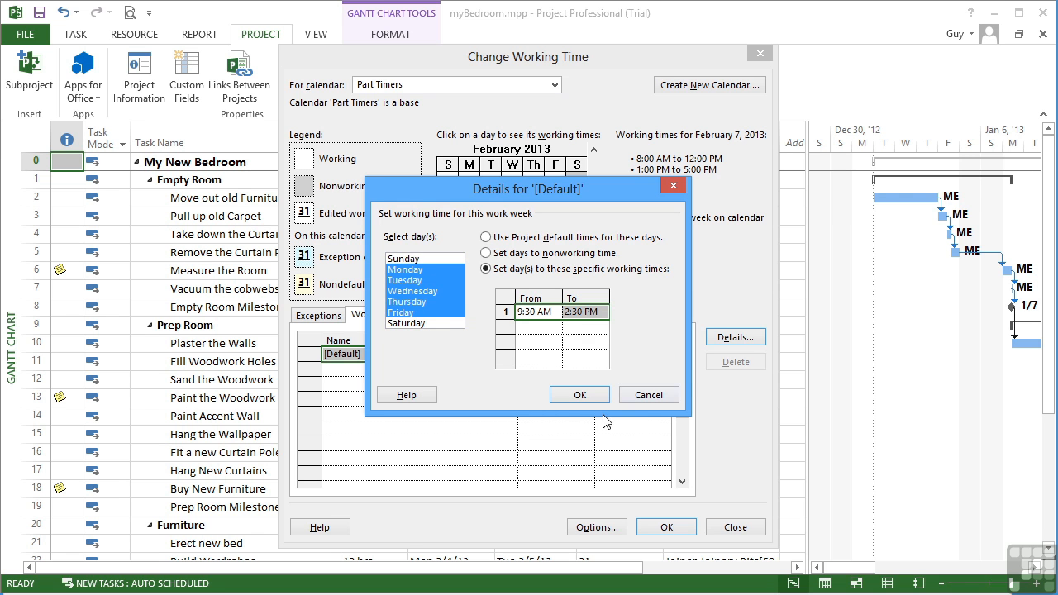
click(580, 395)
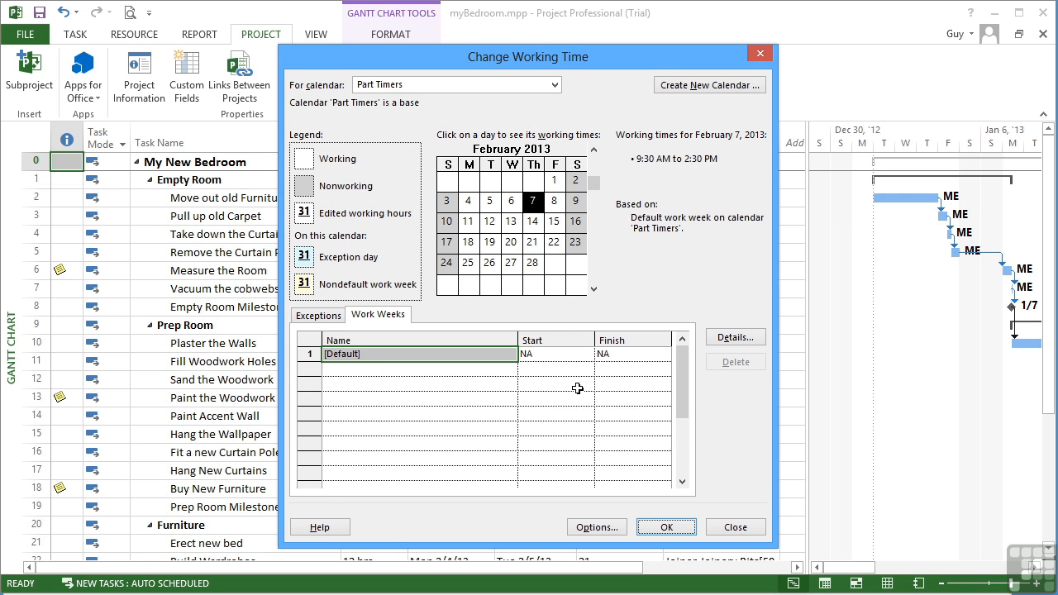
Check the Part Timers working times for February 28 and February 8, 2013
click(532, 242)
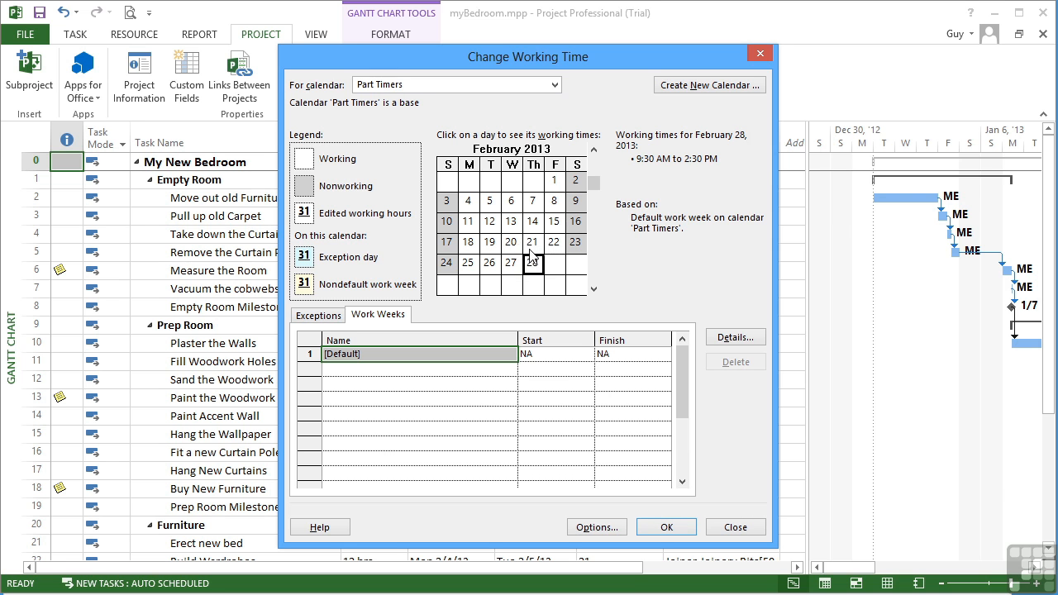
click(554, 202)
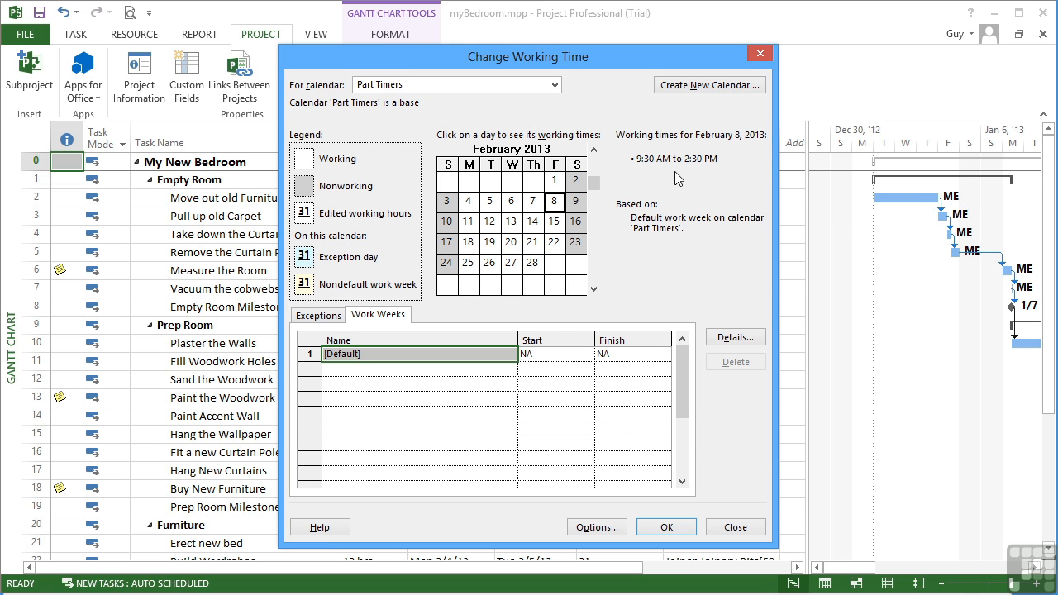
click(661, 60)
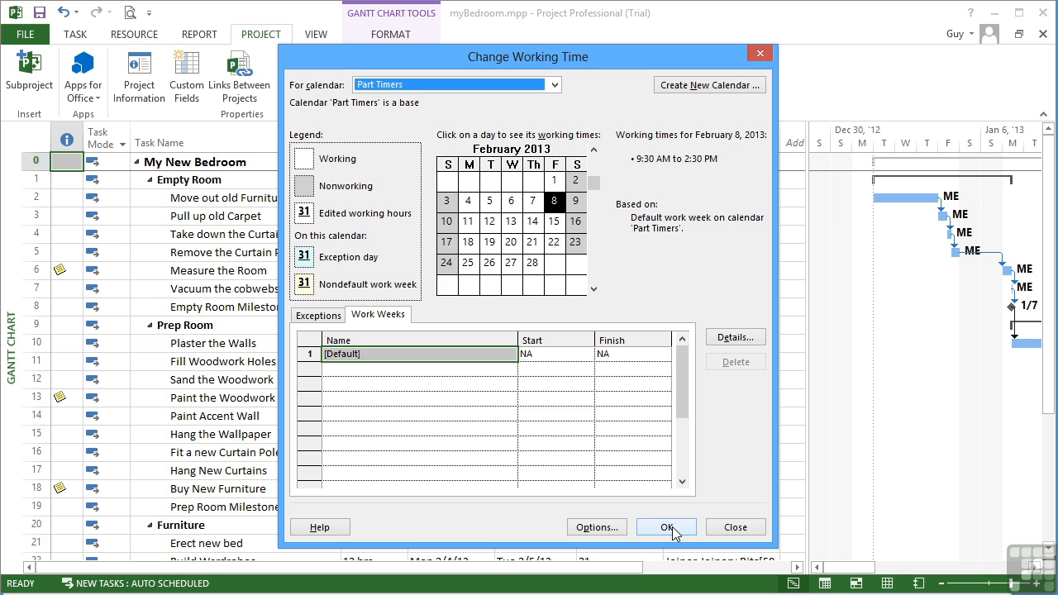
Save the Part Timers calendar changes and set the Plumber resource's base calendar to Part Timers
click(554, 86)
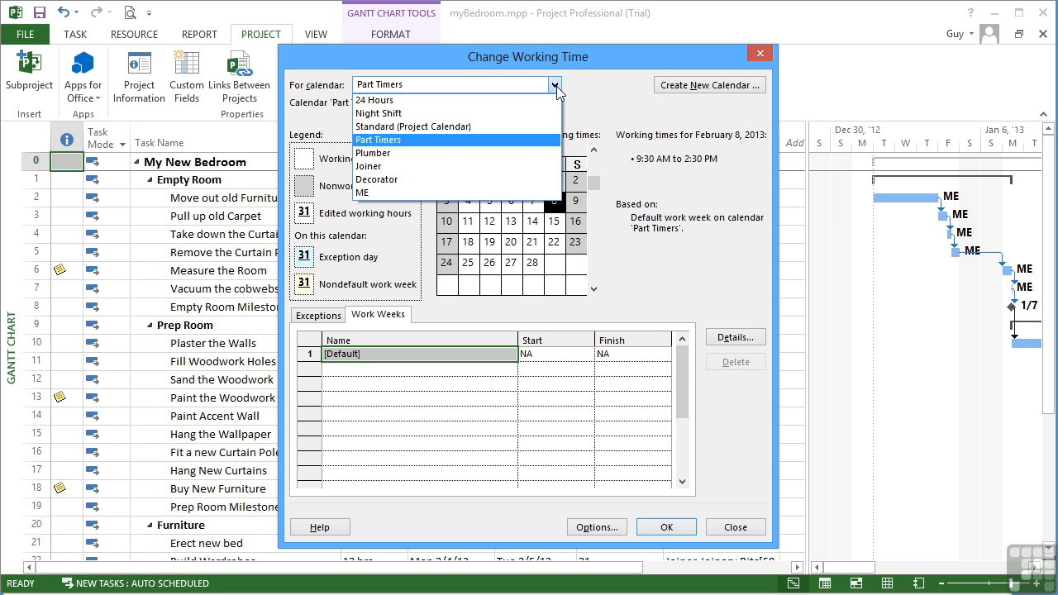
click(402, 155)
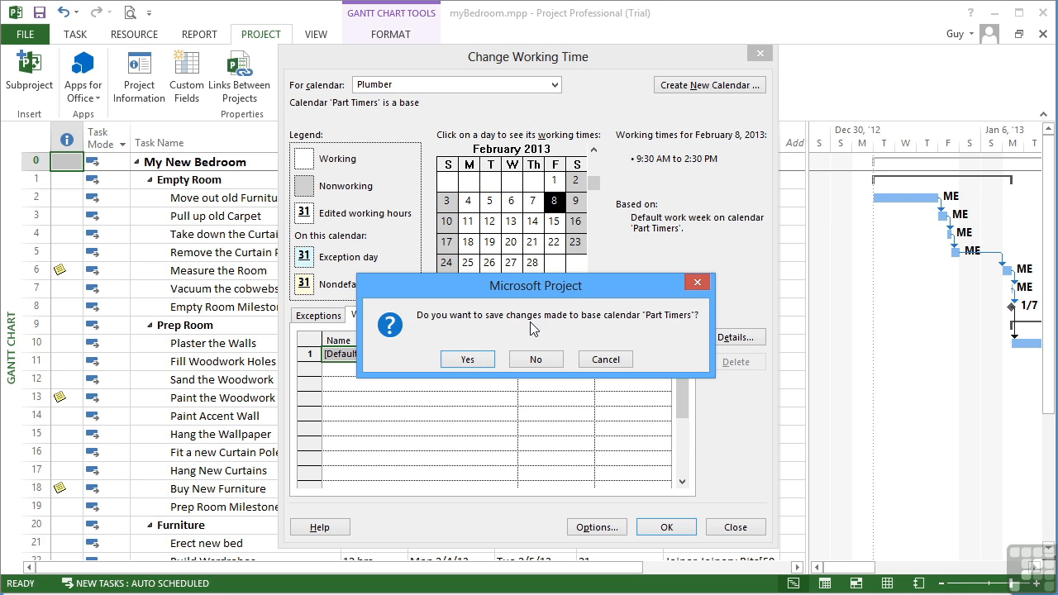
click(469, 361)
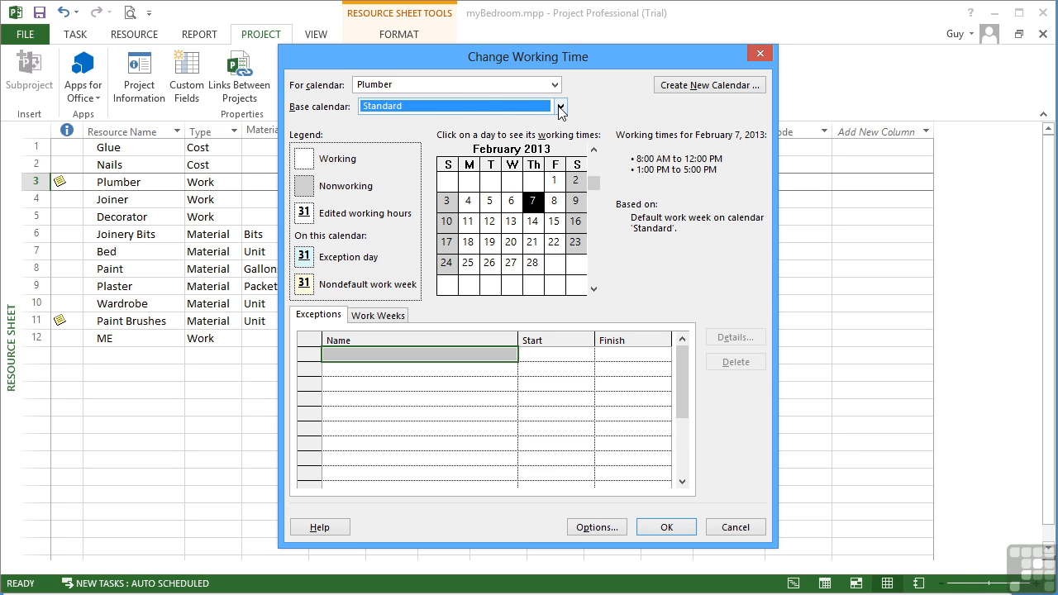
click(560, 107)
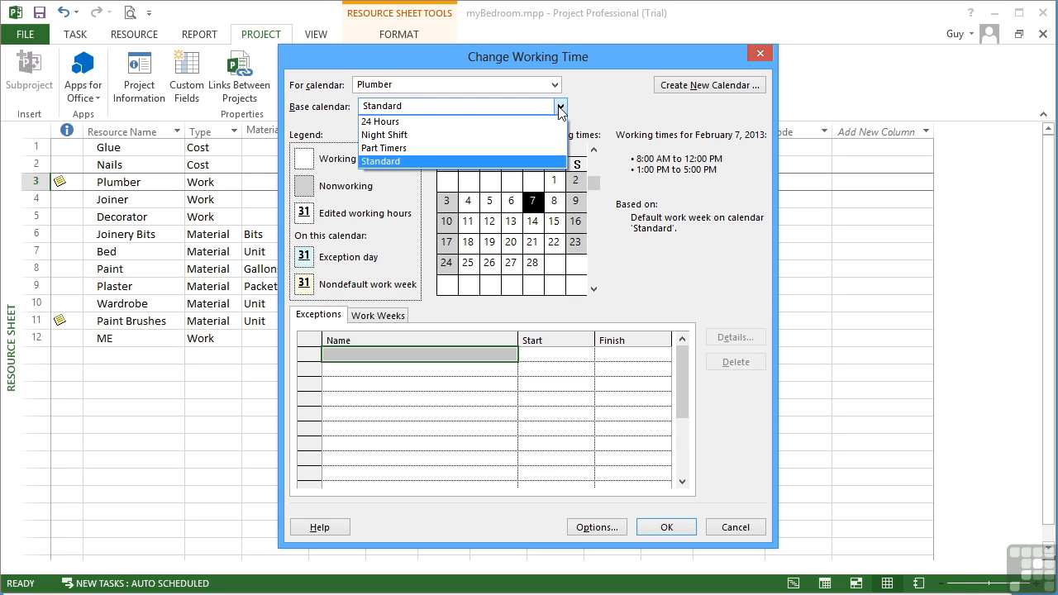
click(425, 150)
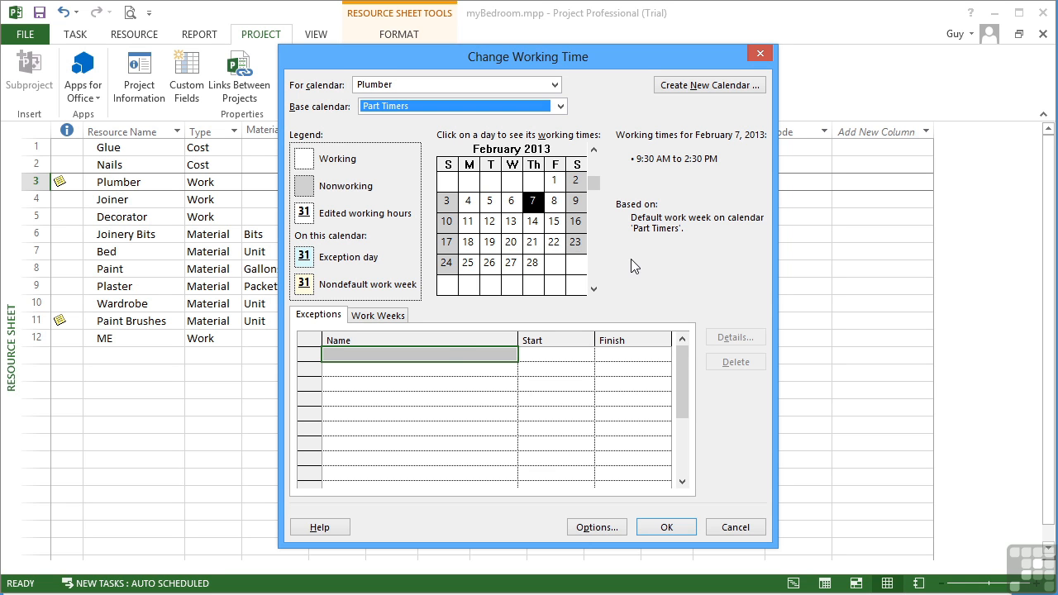
Save the Plumber calendar changes, and set the Joiner resource's base calendar to Part Timers
click(556, 86)
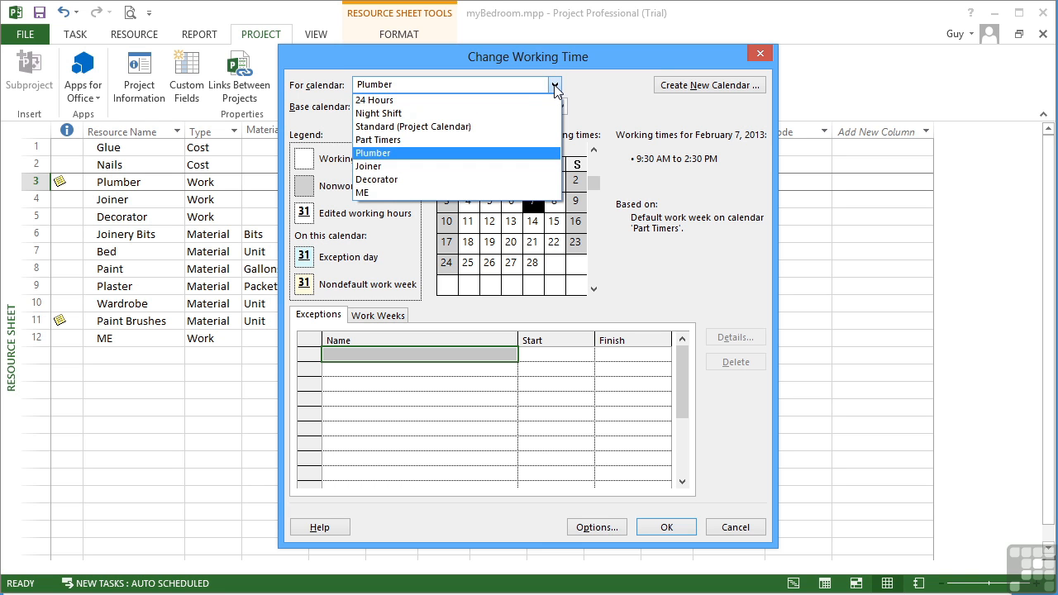
click(391, 169)
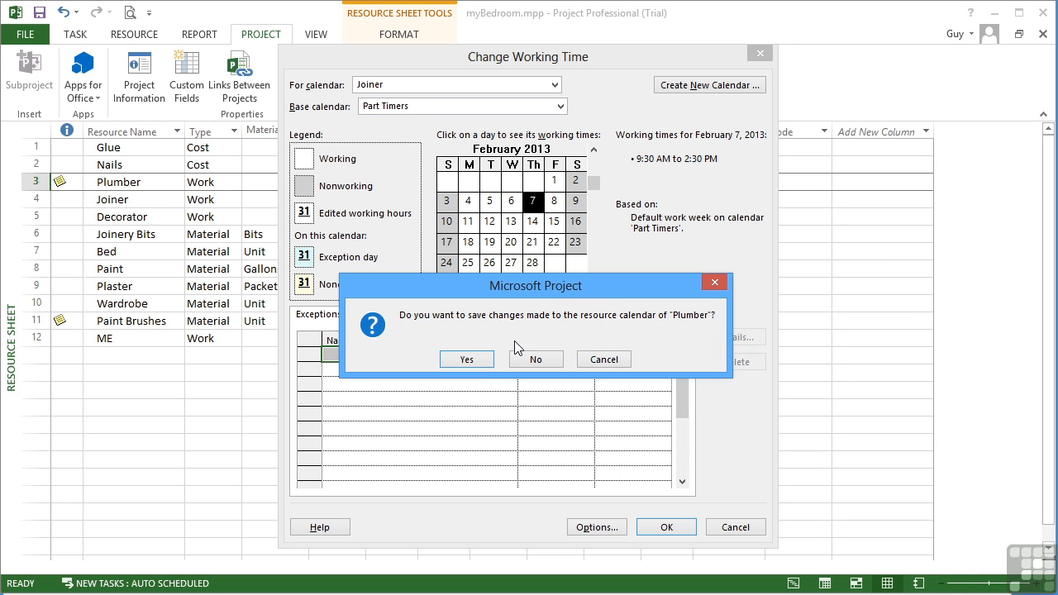
click(477, 362)
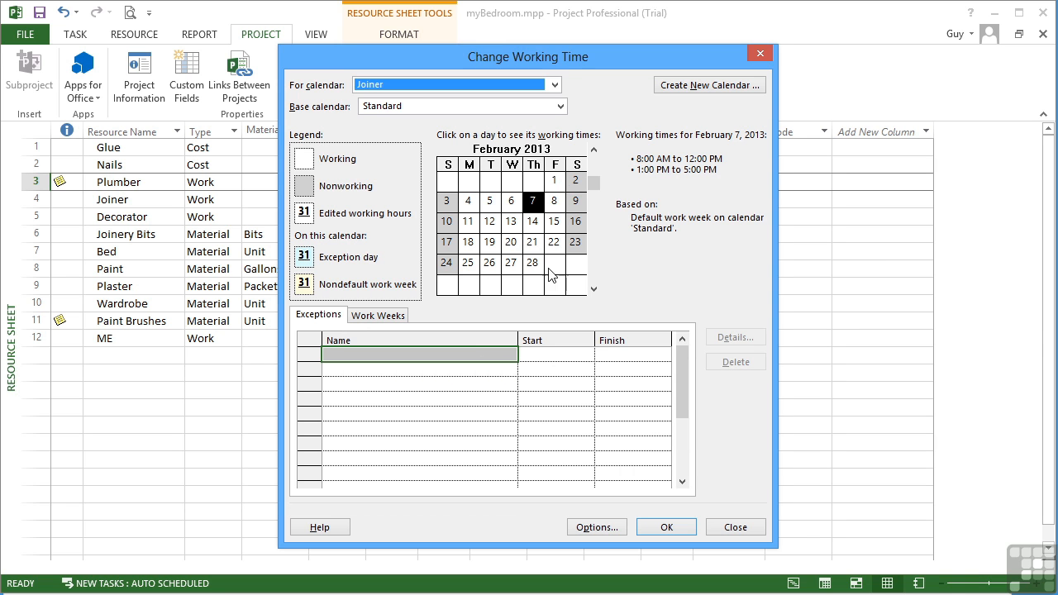
click(560, 106)
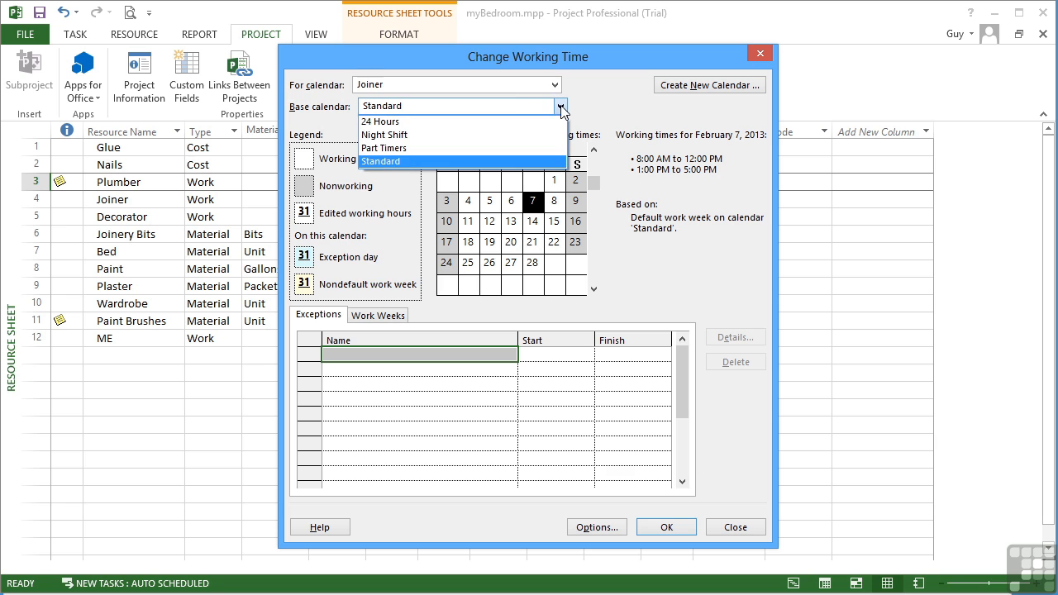
click(406, 148)
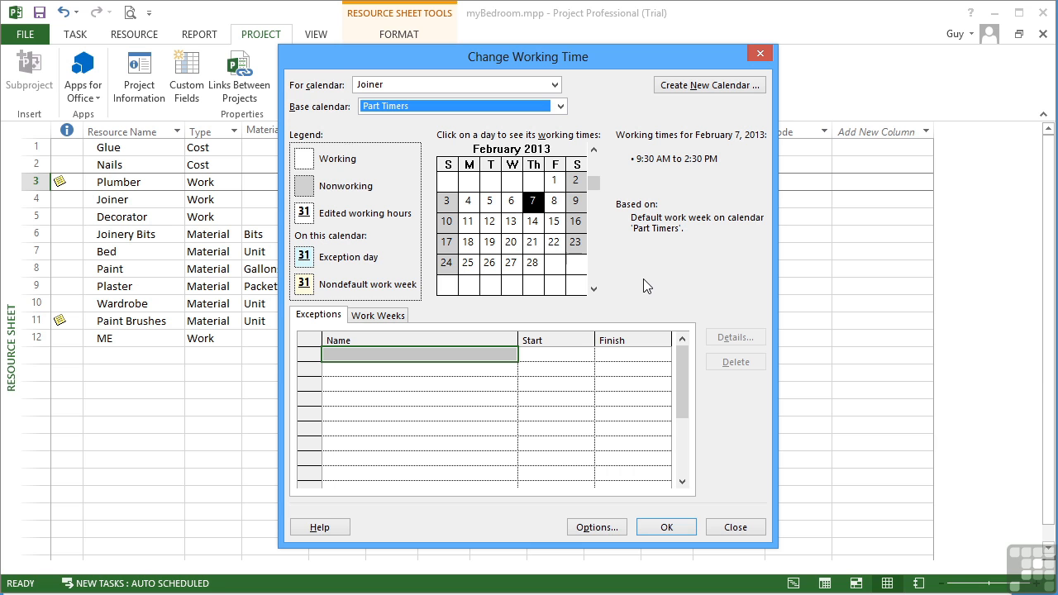
click(666, 528)
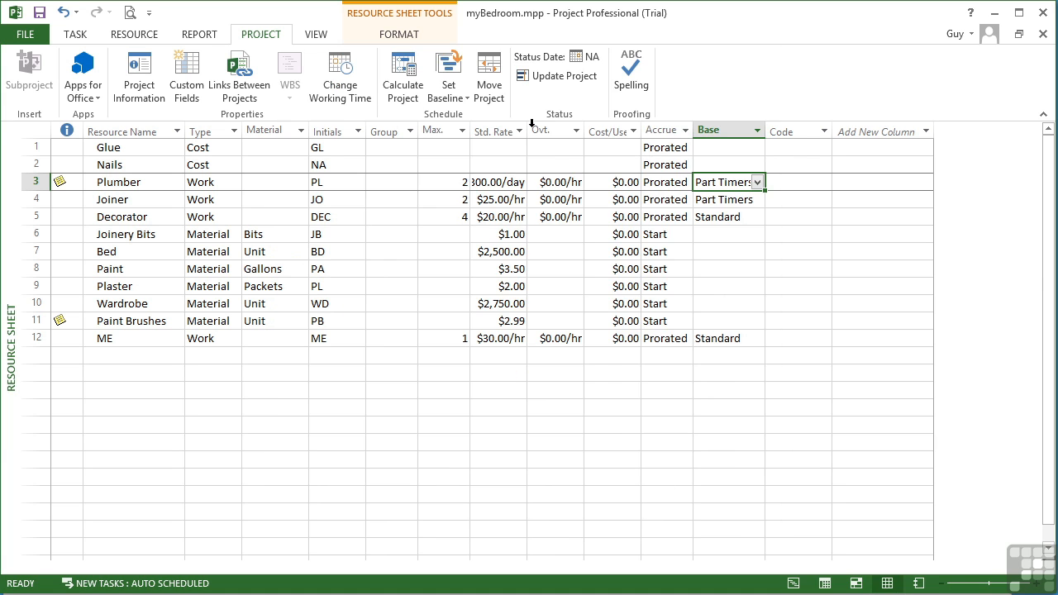
Switch the project back to the Gantt Chart view
click(72, 35)
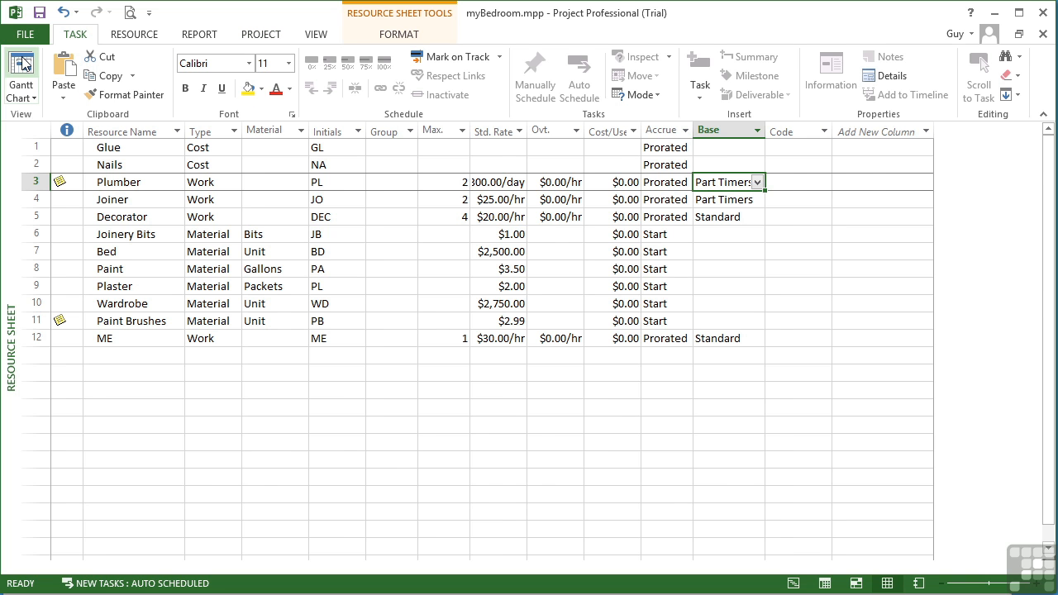
click(22, 66)
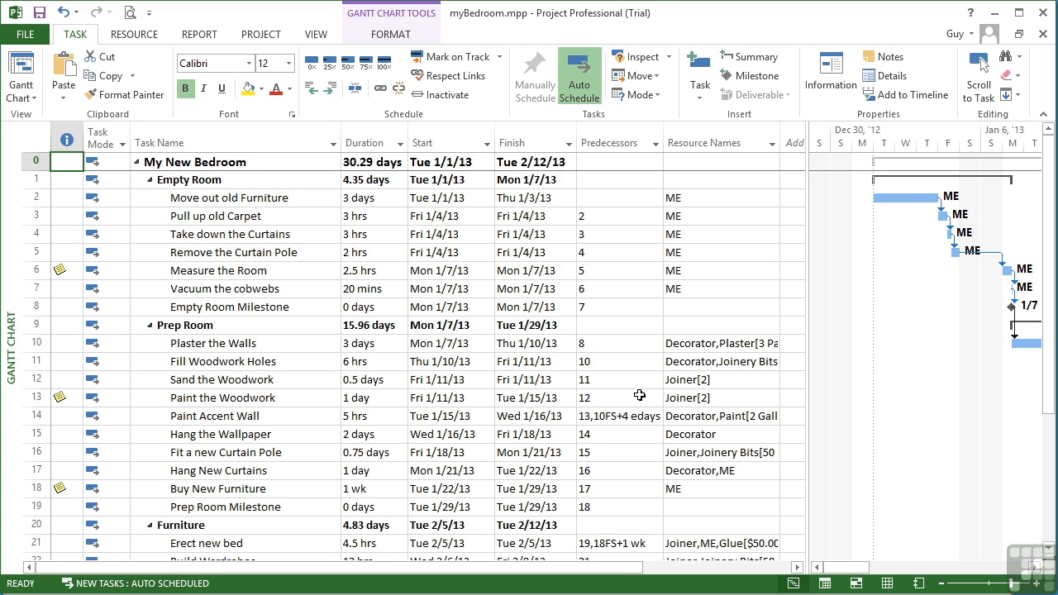